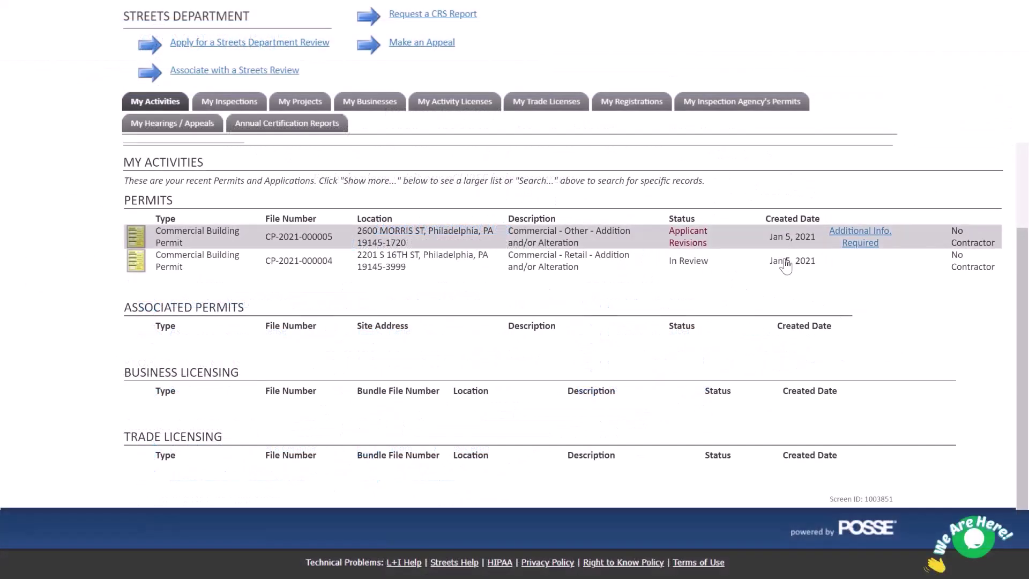
{"action": "left_click", "coordinate": [756, 242]}
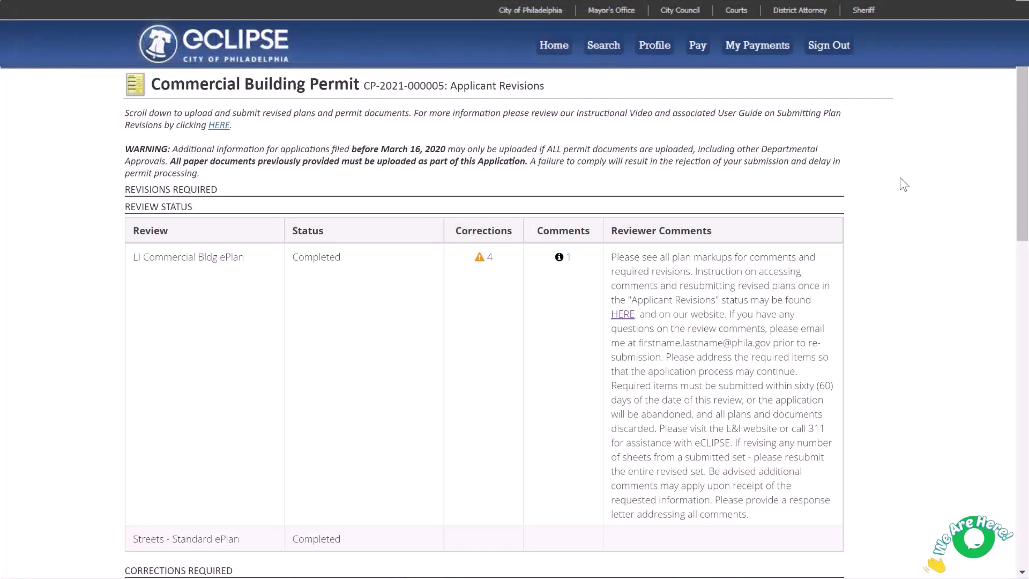
{"action": "scroll", "coordinate": [904, 184], "scroll_direction": "down", "scroll_amount": 7}
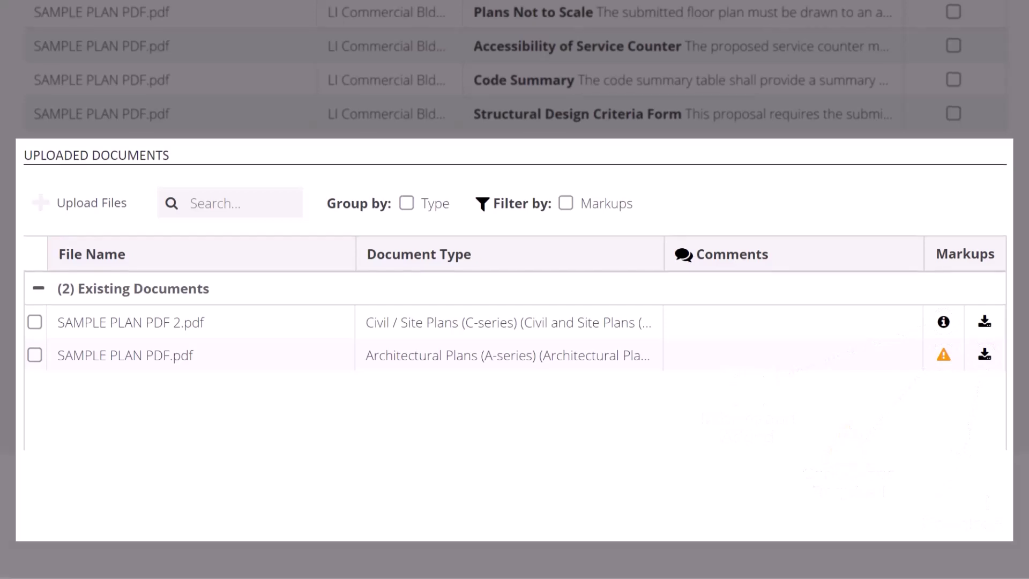
{"action": "left_click", "coordinate": [985, 356]}
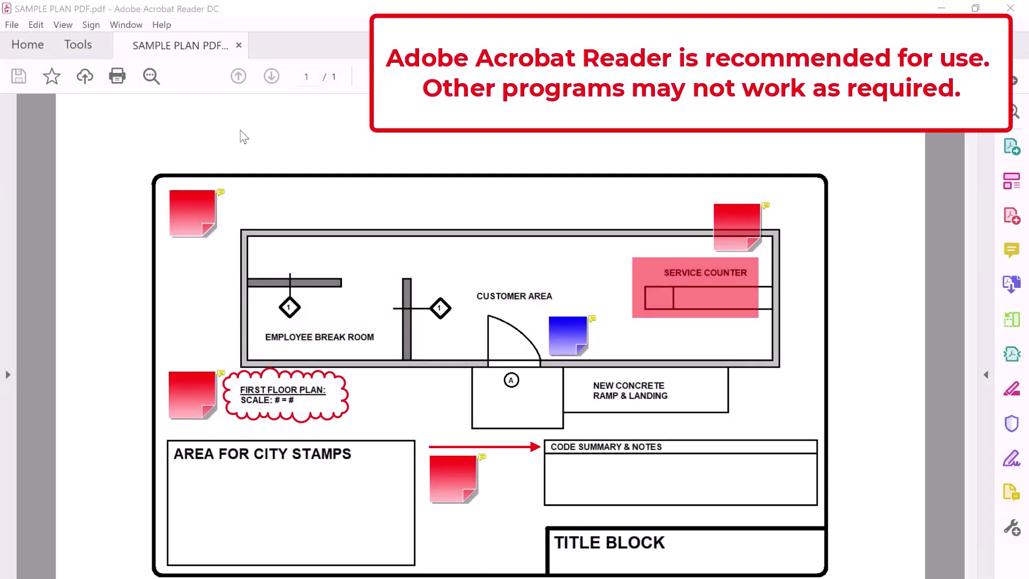
Open the Comment tool through View > Tools > Comment to list the plan's reviewer comments.
{"action": "left_click", "coordinate": [62, 25]}
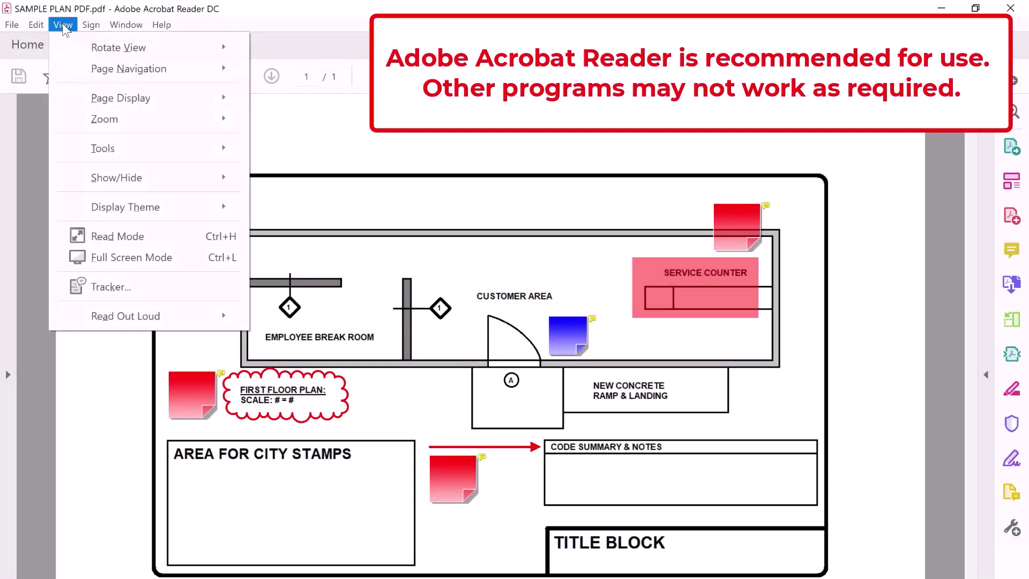
{"action": "mouse_move", "coordinate": [161, 148]}
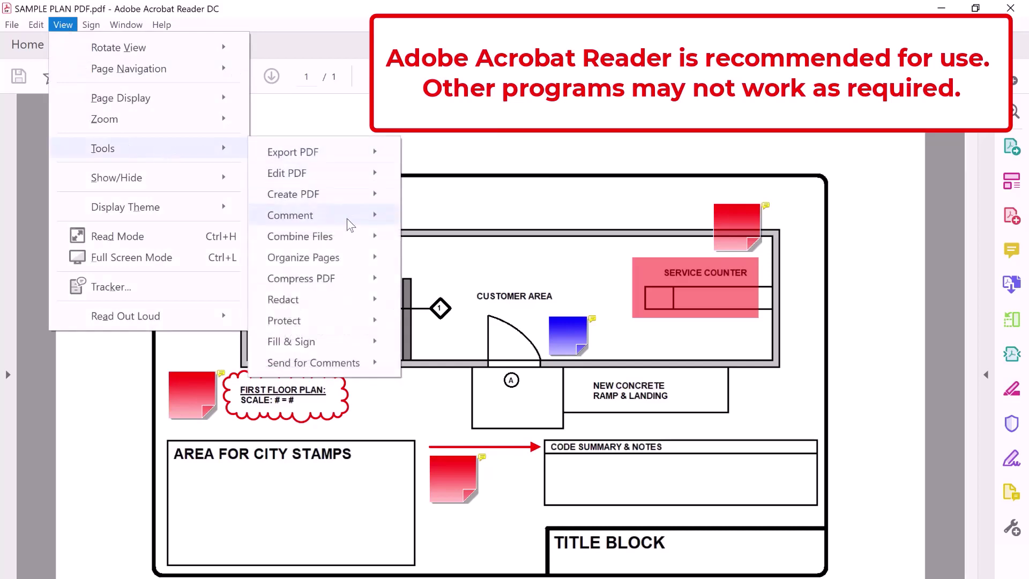
{"action": "mouse_move", "coordinate": [346, 217]}
{"action": "left_click", "coordinate": [456, 219]}
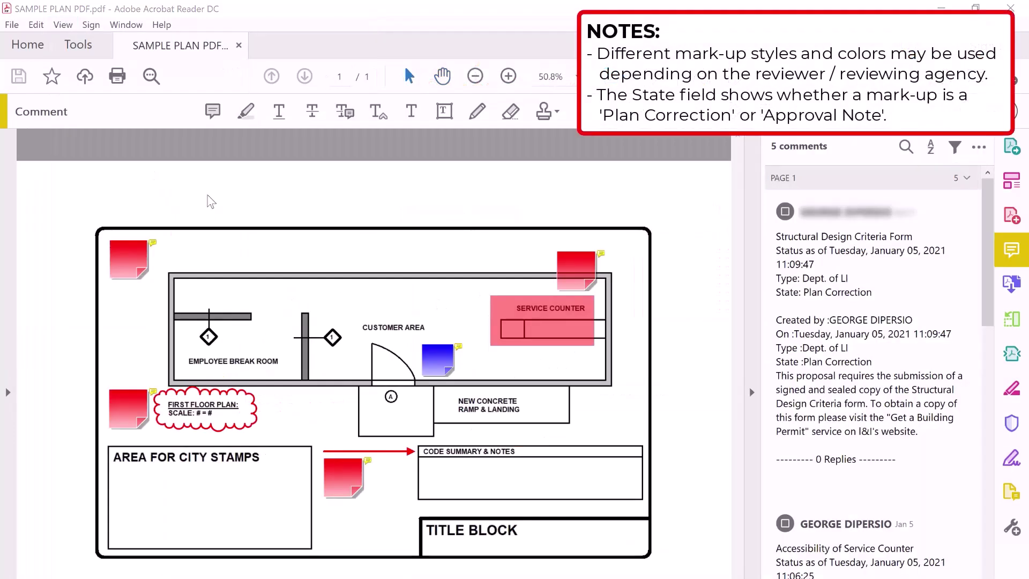
Read the Structural Design Criteria Form, Accessibility, Lawful Occupancy, Plans Not to Scale and Code Summary notes.
{"action": "left_click", "coordinate": [153, 241]}
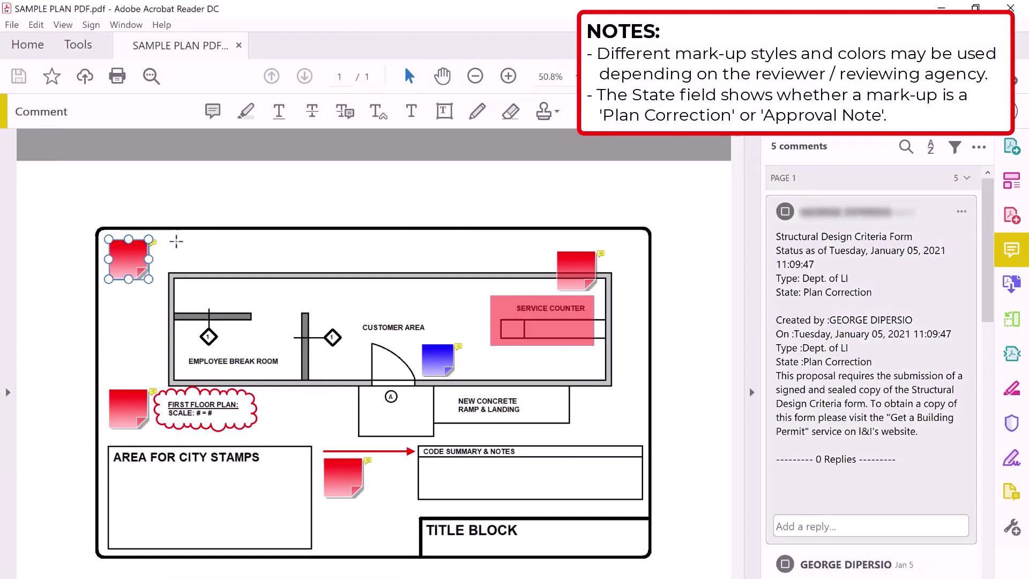
{"action": "left_click", "coordinate": [590, 256]}
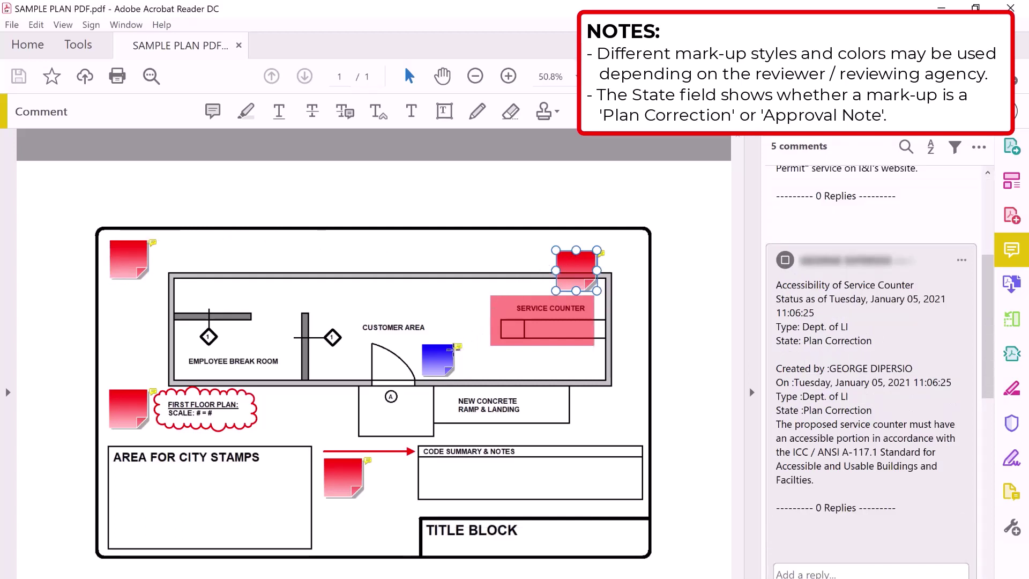
{"action": "left_click", "coordinate": [451, 349]}
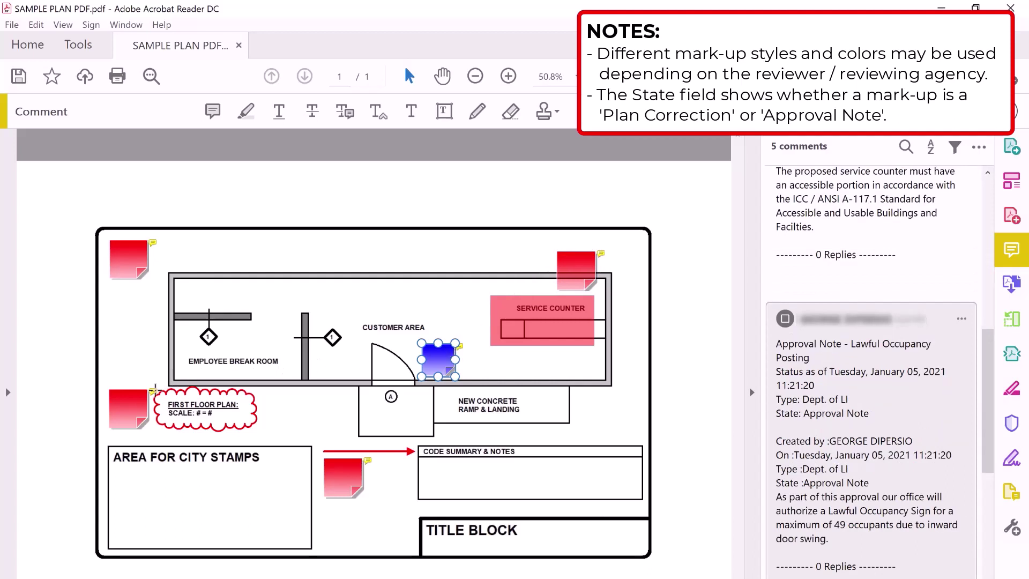
{"action": "left_click", "coordinate": [144, 394]}
{"action": "left_click", "coordinate": [359, 465]}
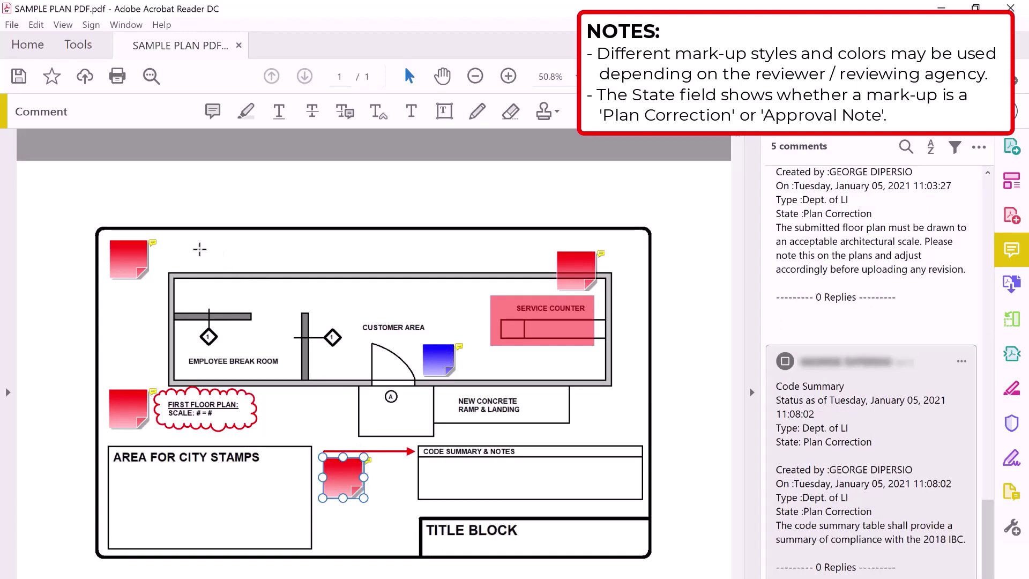
{"action": "left_click", "coordinate": [148, 247]}
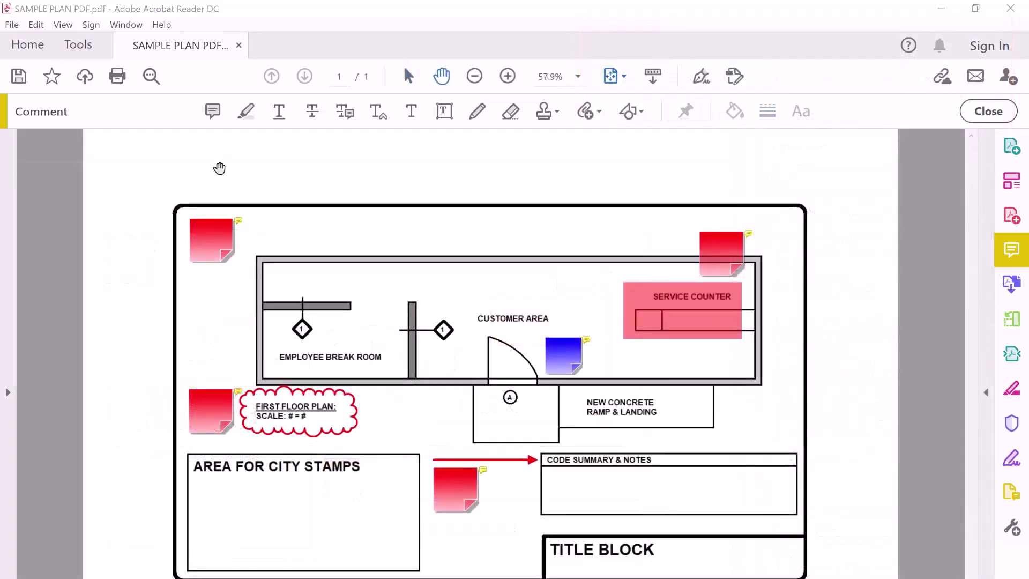
Print the plan with Summarize Comments enabled, previewing all 4 summary pages.
{"action": "left_click", "coordinate": [12, 25]}
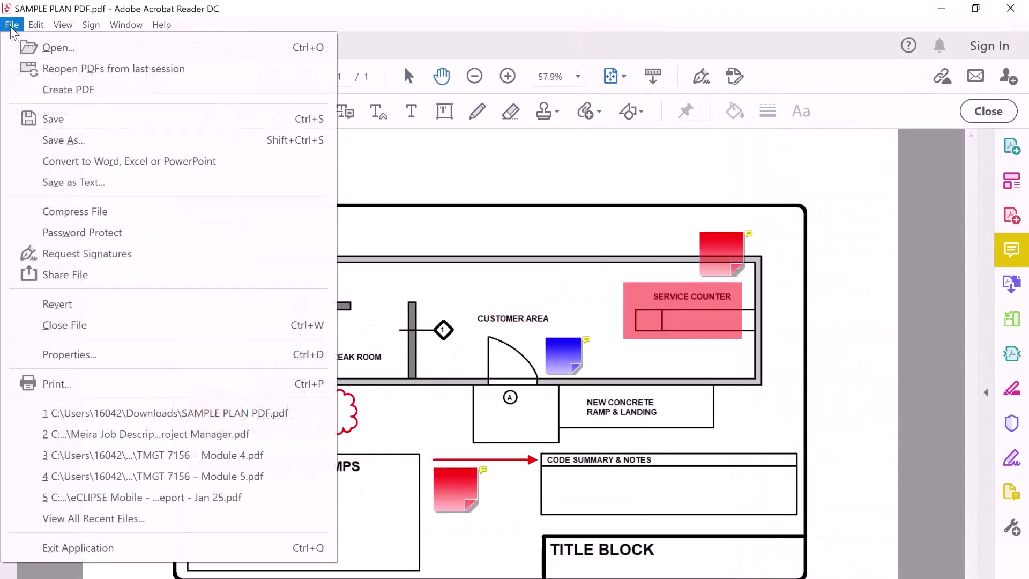
{"action": "left_click", "coordinate": [171, 384]}
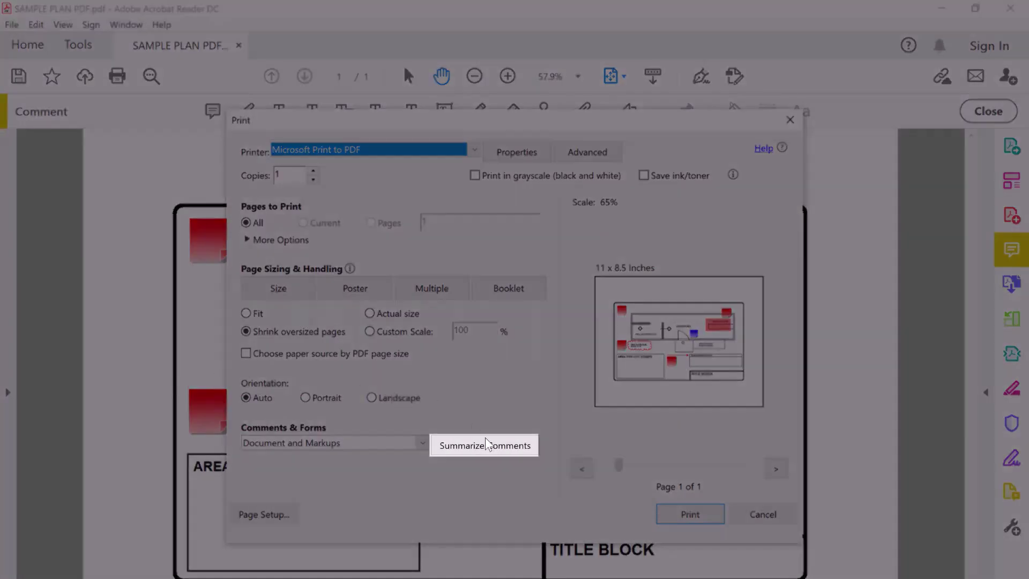
{"action": "left_click", "coordinate": [496, 450]}
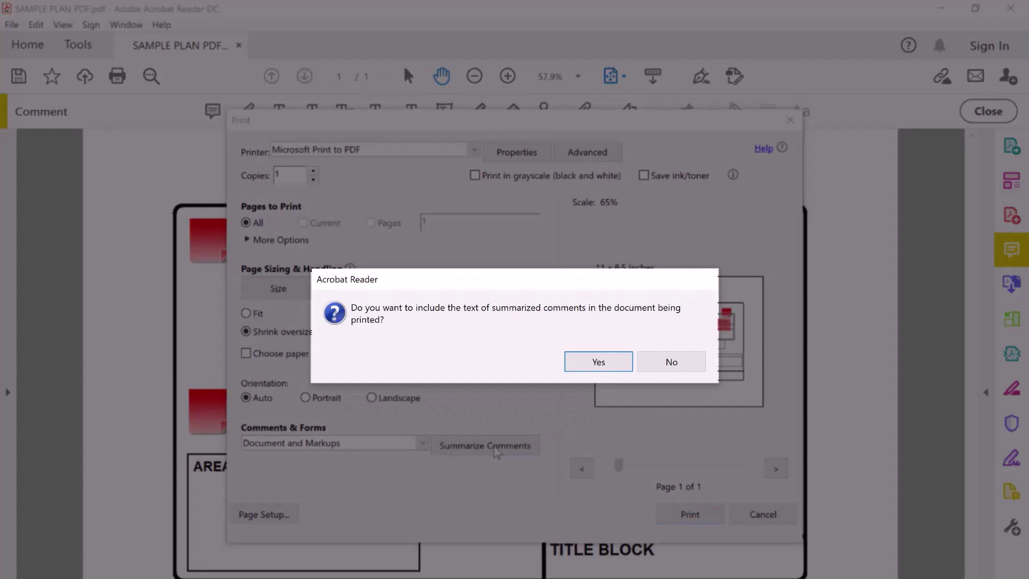
{"action": "left_click", "coordinate": [594, 363]}
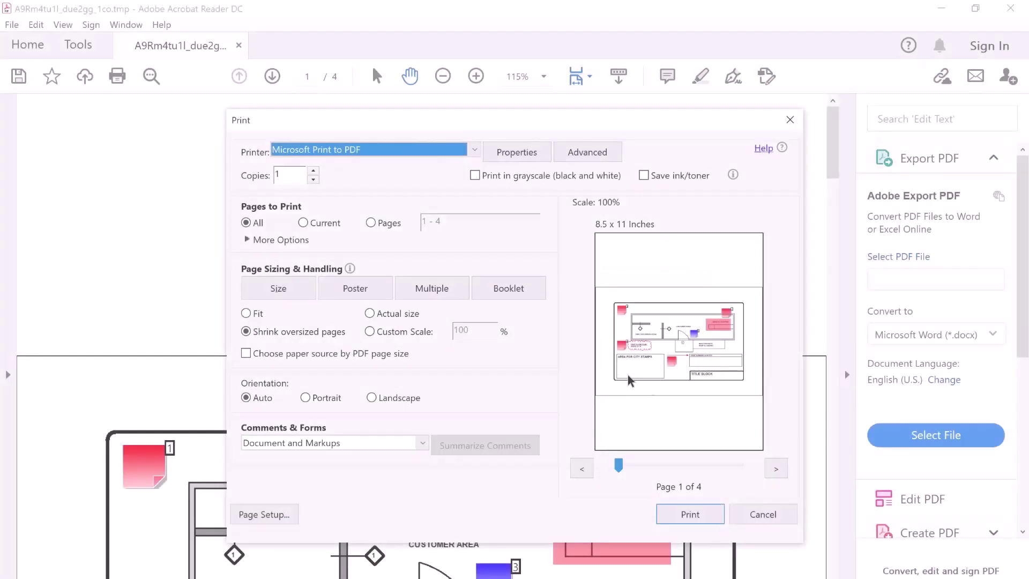
{"action": "left_click", "coordinate": [776, 469]}
{"action": "left_click", "coordinate": [776, 469]}
{"action": "left_click", "coordinate": [777, 470]}
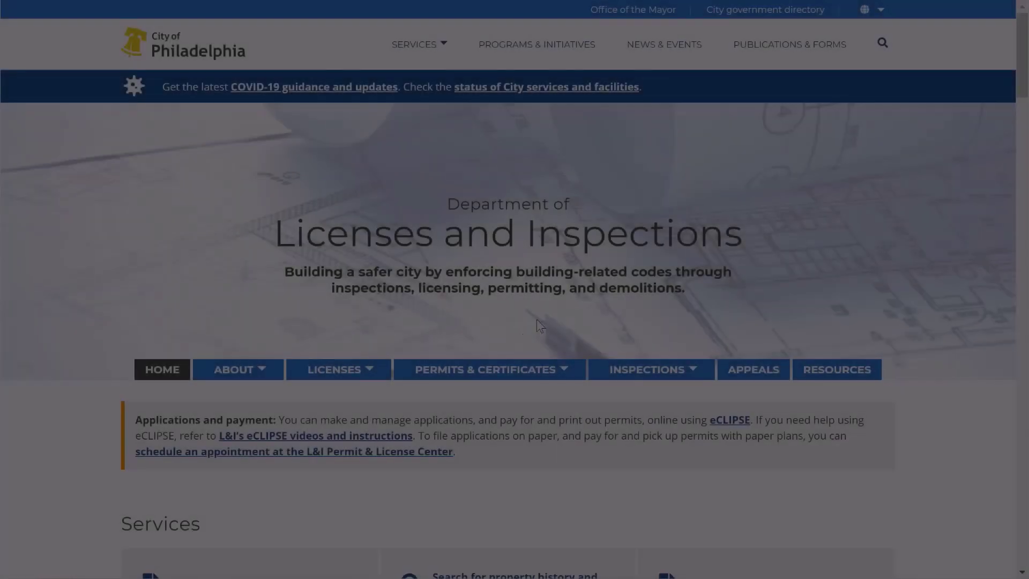
From Help using eCLIPSE on the L&I site, open the ePlans submission standards (PDF).
{"action": "mouse_move", "coordinate": [533, 369]}
{"action": "left_click", "coordinate": [507, 529]}
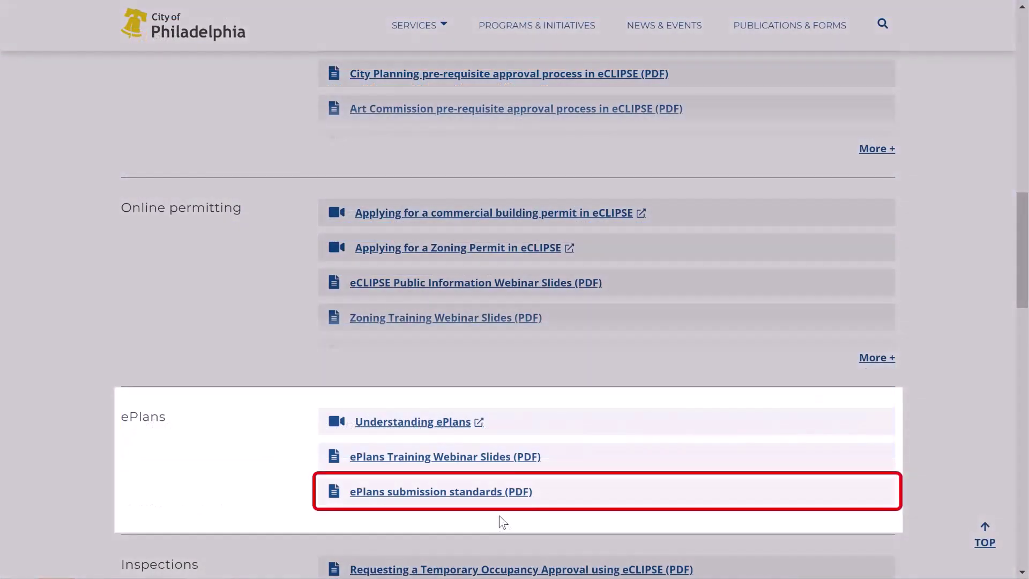
{"action": "left_click", "coordinate": [501, 492]}
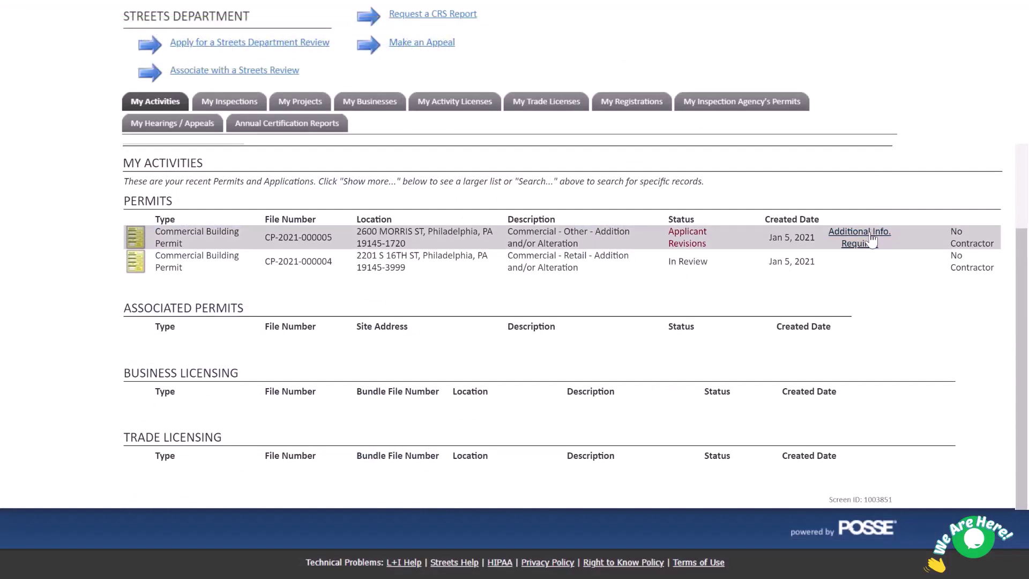
Under Additional Info. Required, upload SAMPLE PLAN PDF - Updated.pdf as Version 2 of SAMPLE PLAN PDF.pdf.
{"action": "left_click", "coordinate": [873, 241]}
{"action": "scroll", "coordinate": [872, 240], "scroll_direction": "down", "scroll_amount": 10}
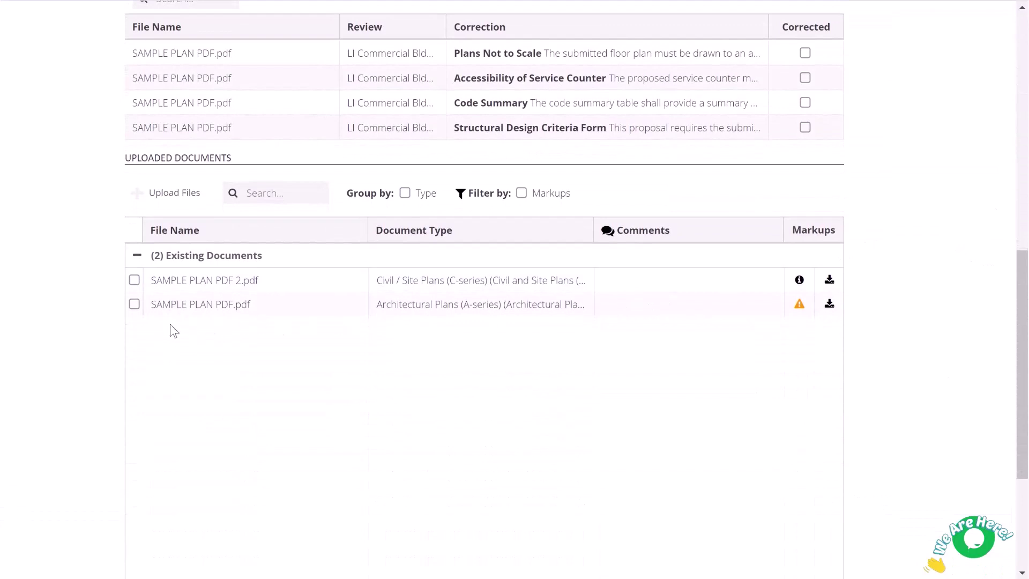
{"action": "left_click", "coordinate": [134, 304]}
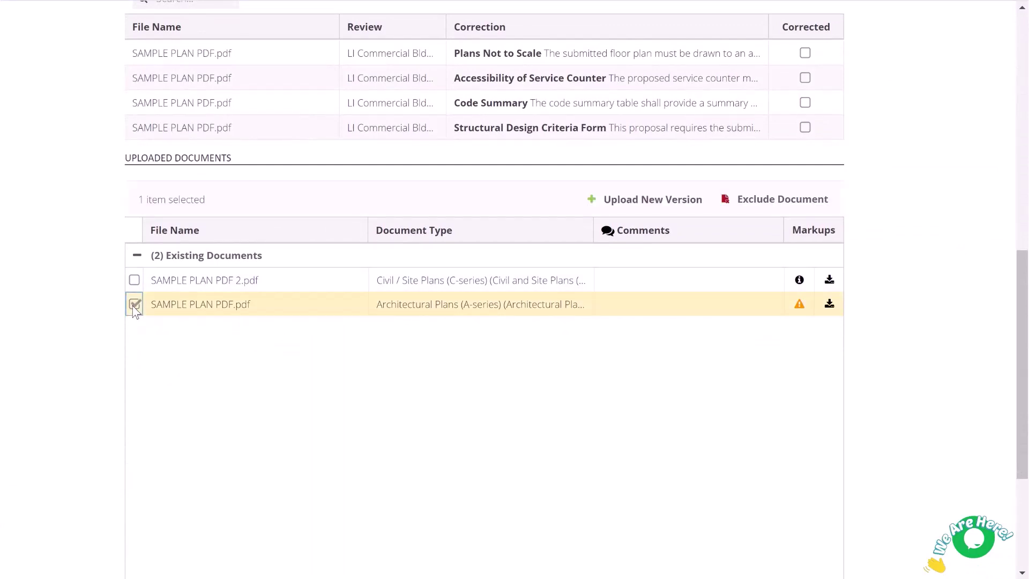
{"action": "left_click", "coordinate": [632, 203]}
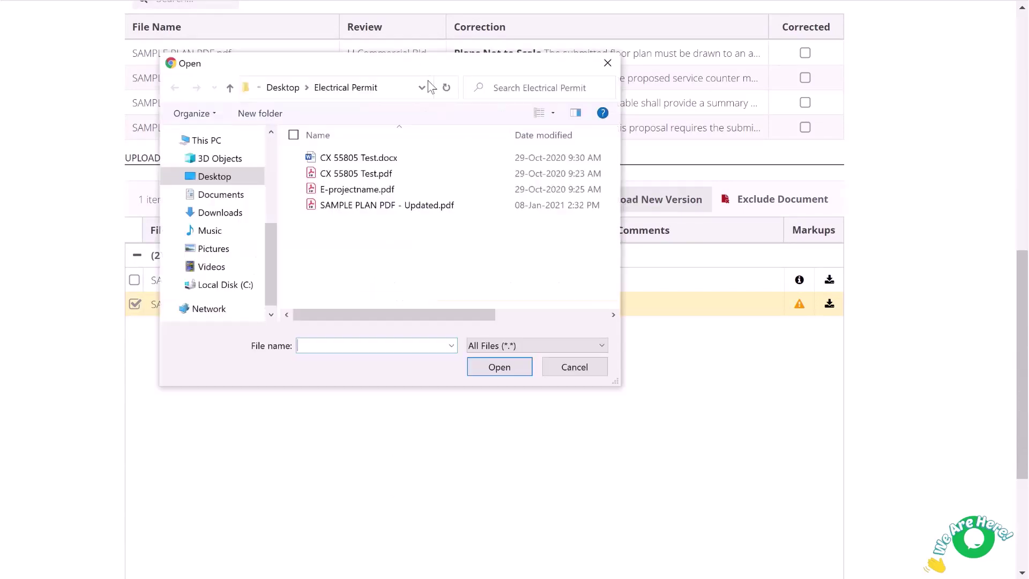
{"action": "left_click", "coordinate": [466, 204]}
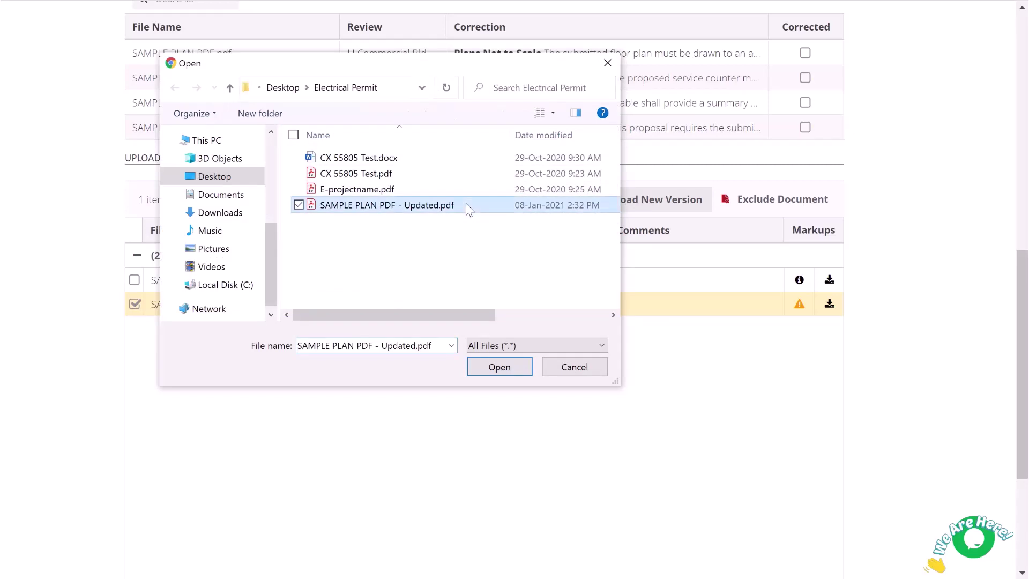
{"action": "left_click", "coordinate": [485, 369]}
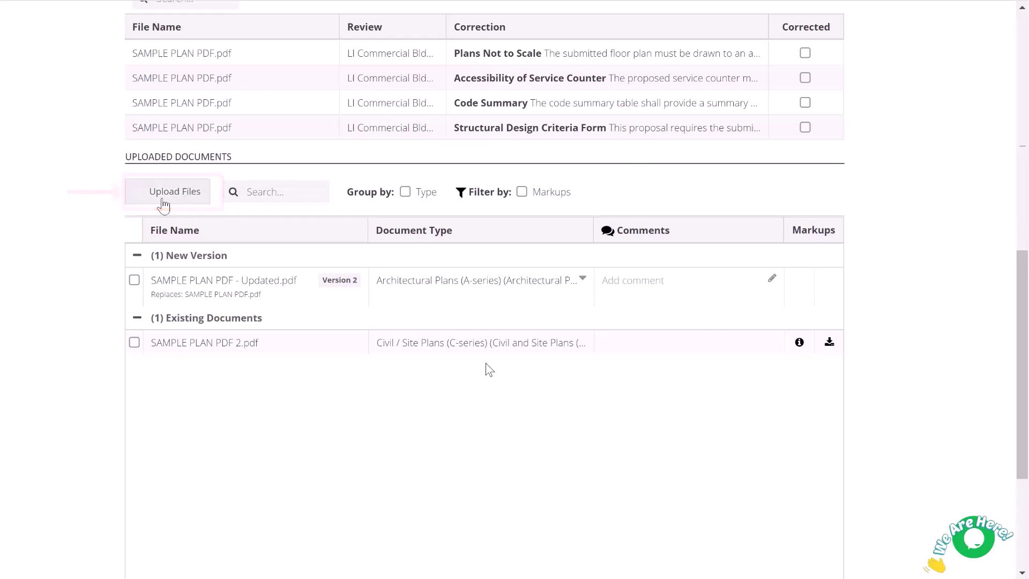
Upload FORMAL RESPONSE LETTER.pdf as an additional document.
{"action": "left_click", "coordinate": [164, 206]}
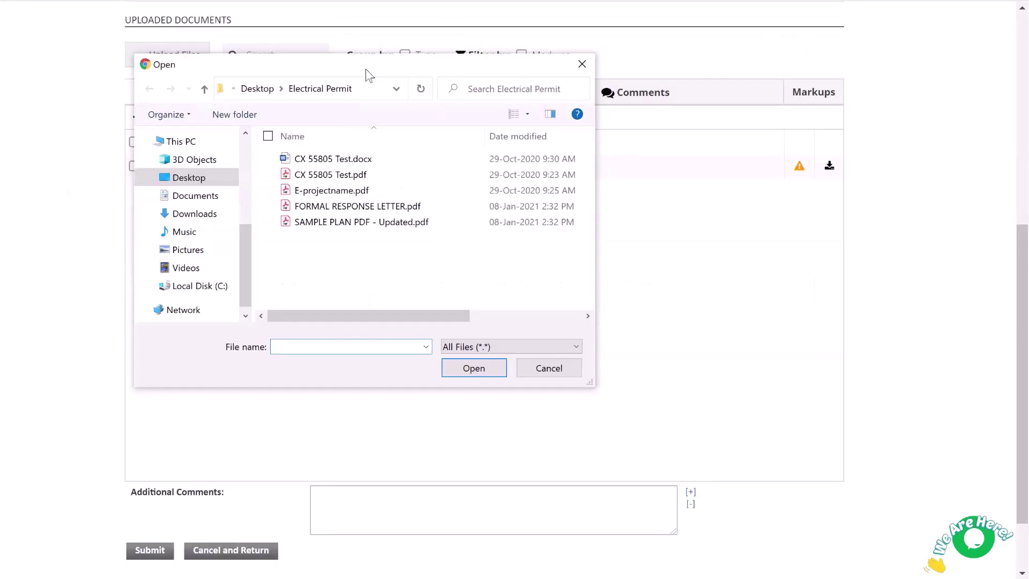
{"action": "left_click", "coordinate": [411, 207]}
{"action": "left_click", "coordinate": [483, 367]}
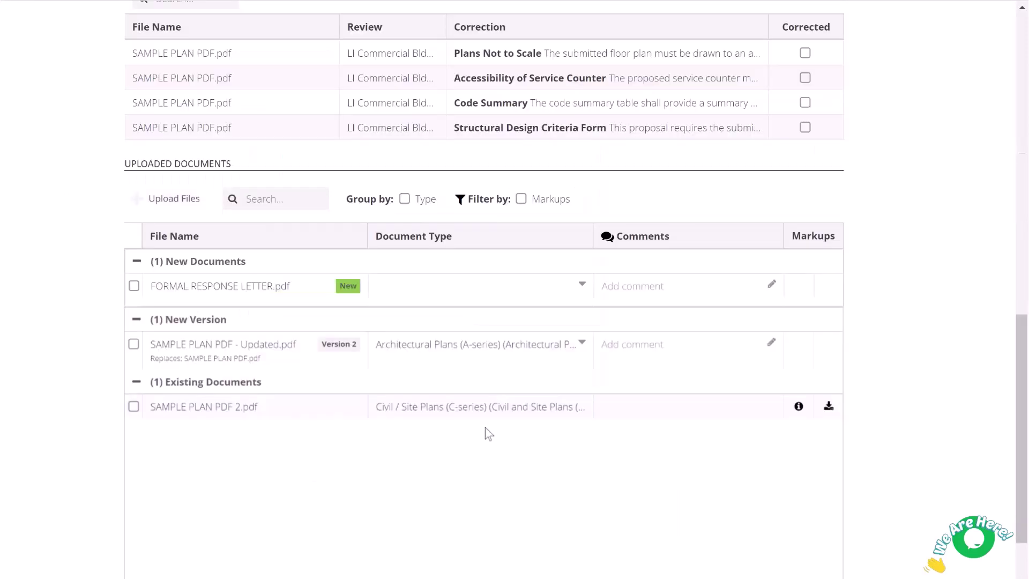
Add the comment 'Please see the revised sample plan uploaded for review.' and submit the revisions.
{"action": "scroll", "coordinate": [485, 427], "scroll_direction": "down", "scroll_amount": 4}
{"action": "left_click", "coordinate": [446, 427]}
{"action": "type", "text": "Please see the revised sample plan uploaded for review."}
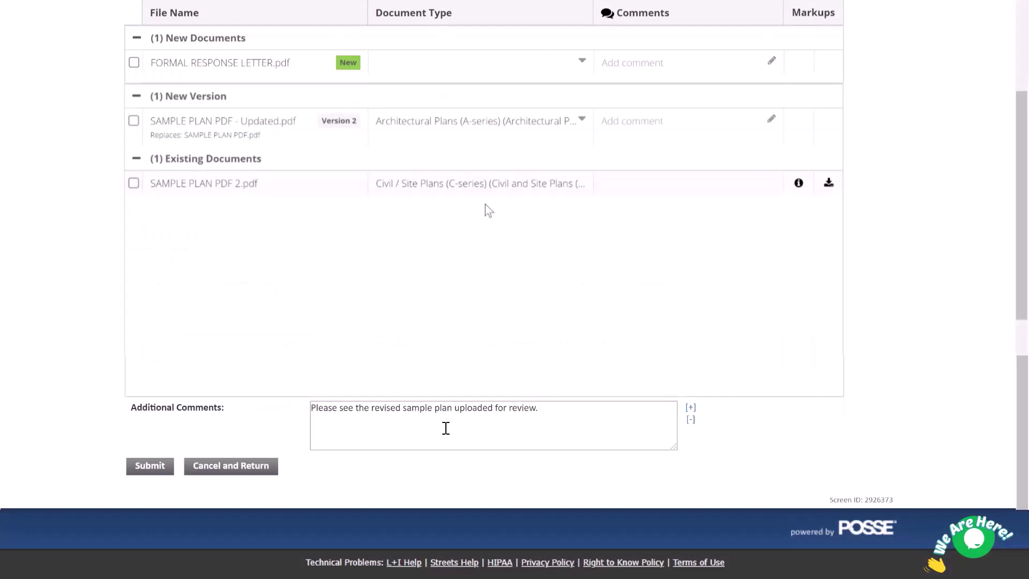
{"action": "left_click", "coordinate": [150, 469]}
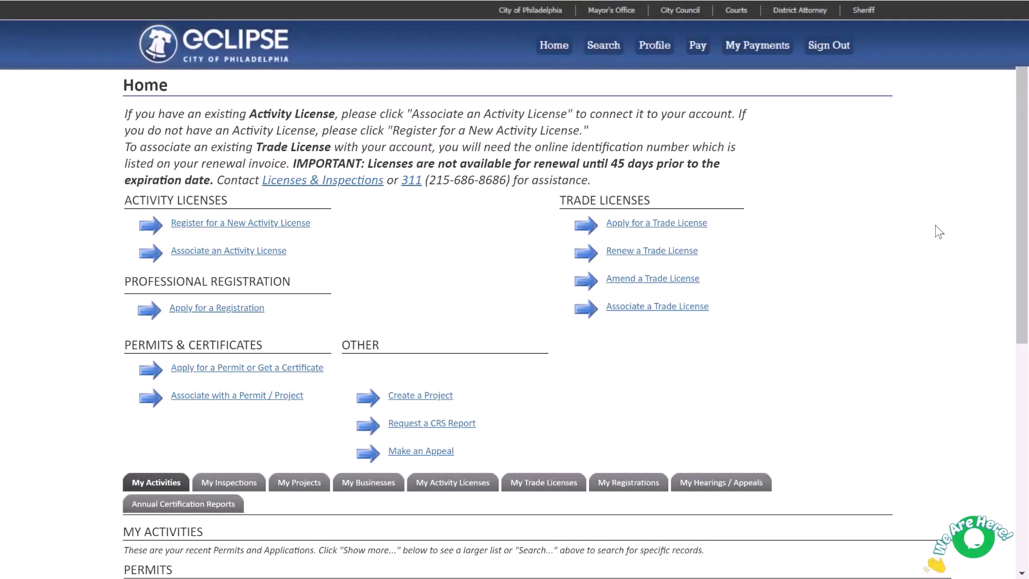
{"action": "scroll", "coordinate": [939, 232], "scroll_direction": "down", "scroll_amount": 7}
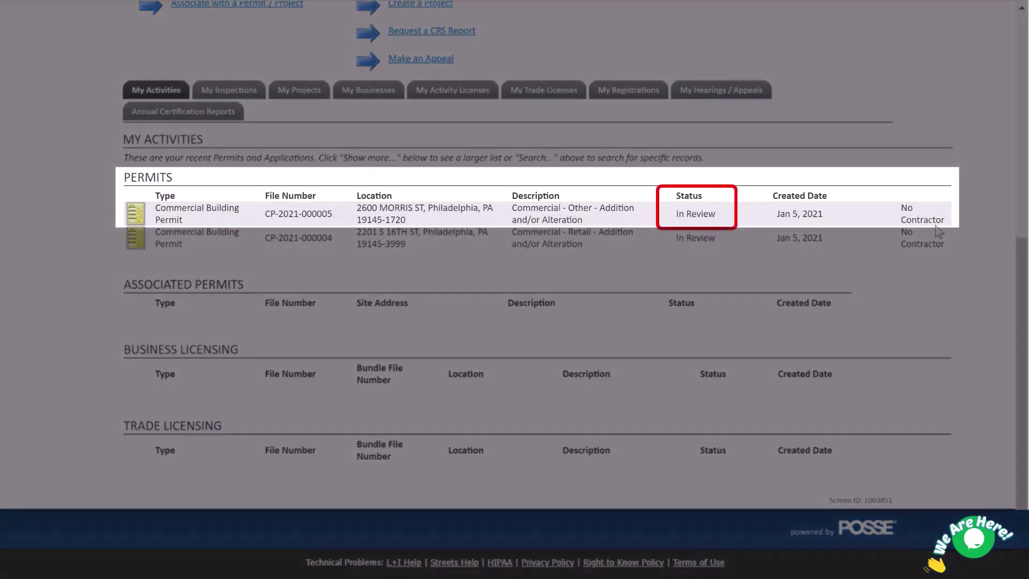